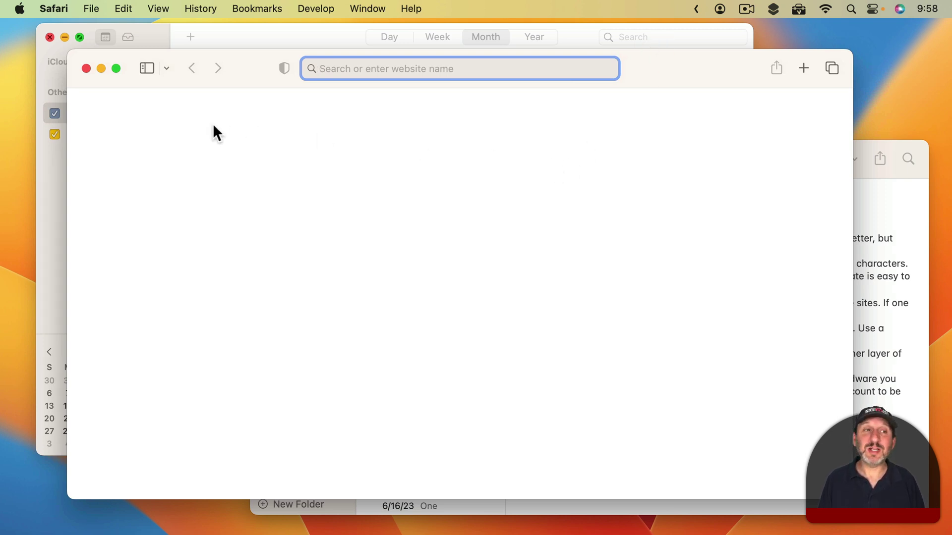
Step: Put the empty Safari window into full screen with View > Enter Full Screen and close the Favorites dropdown
mouse_move(115, 69)
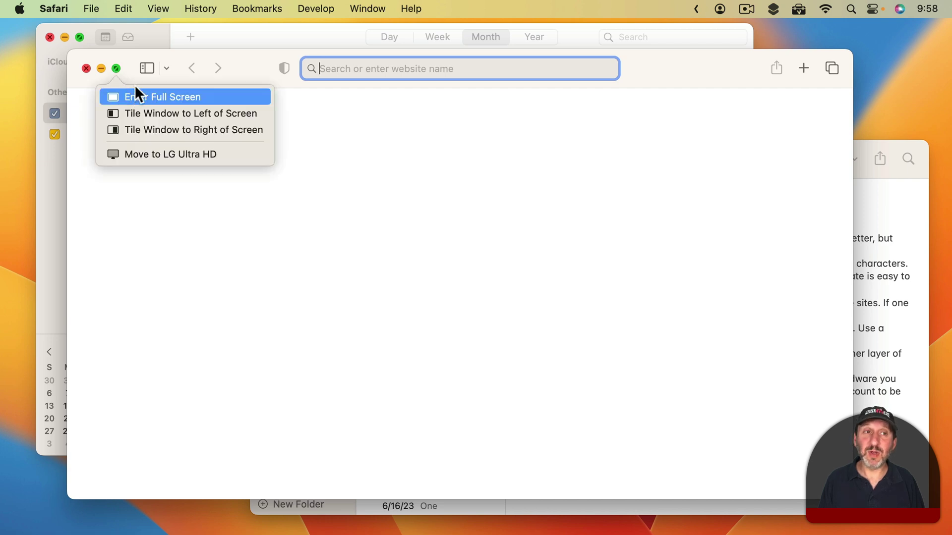
click(158, 9)
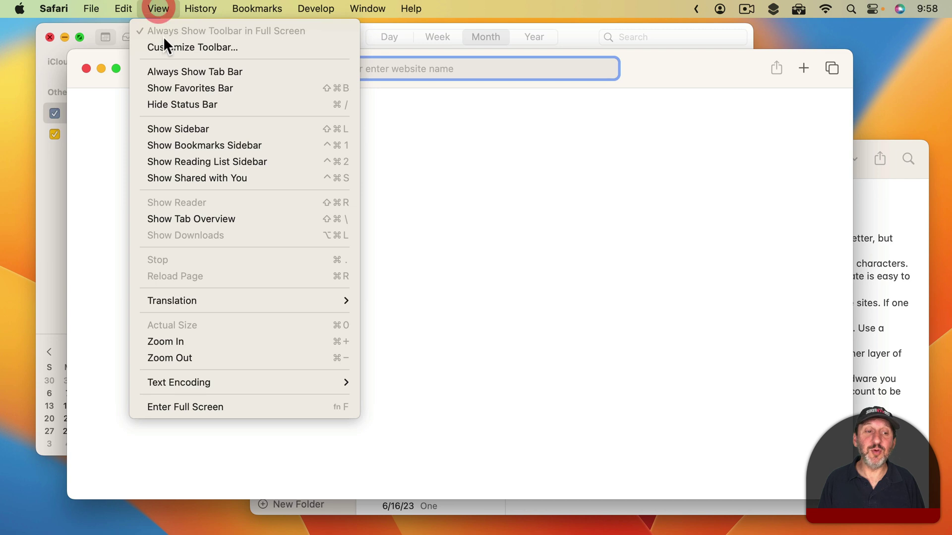
click(197, 409)
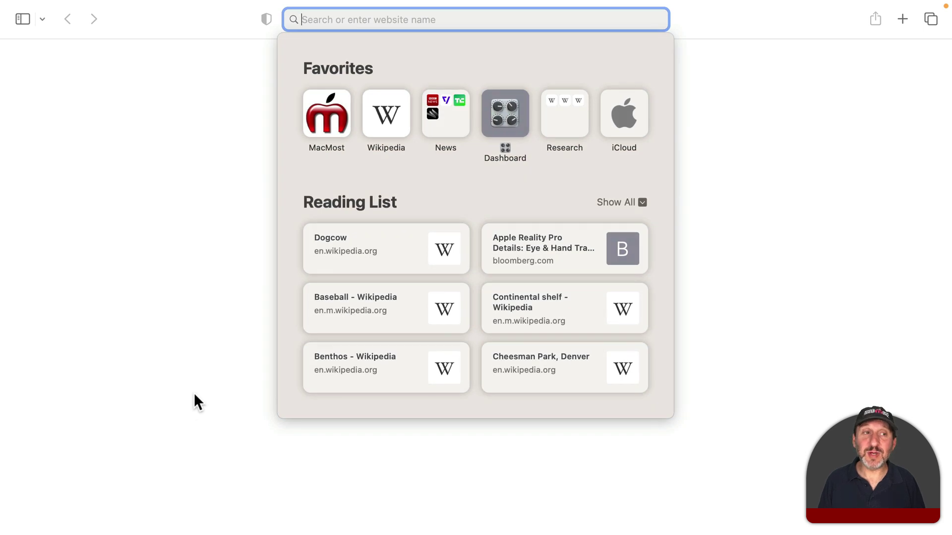
click(194, 393)
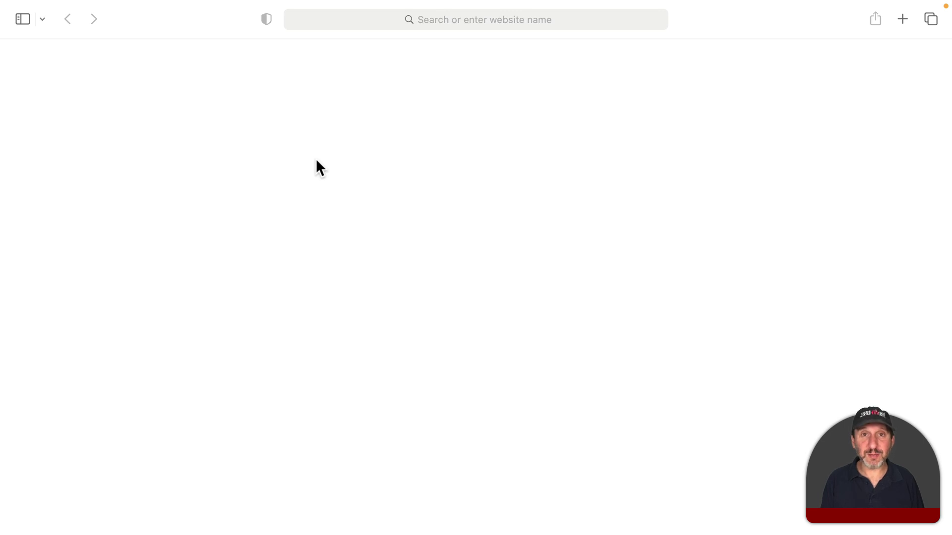
Step: Review all spaces in Mission Control, then return to Desktop 1 with Calendar in front
key(ctrl+Up)
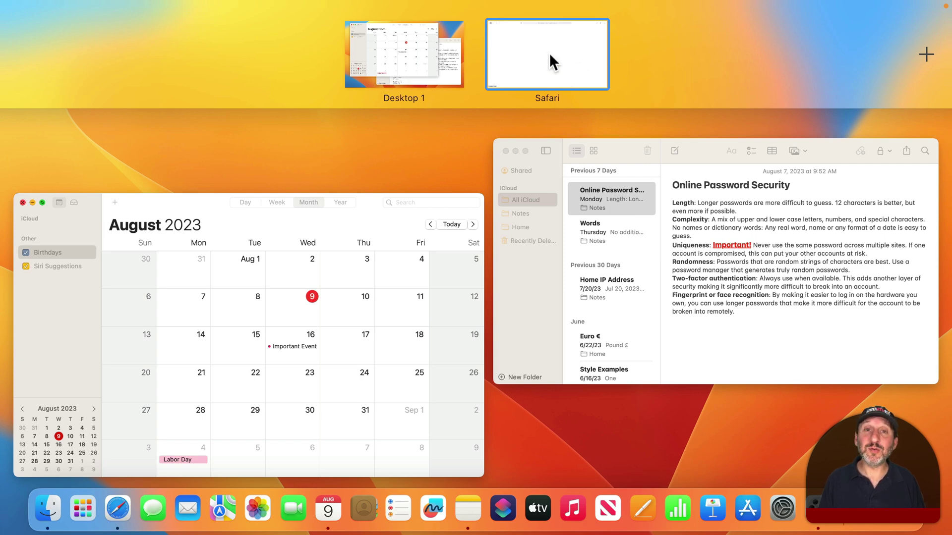
mouse_move(561, 66)
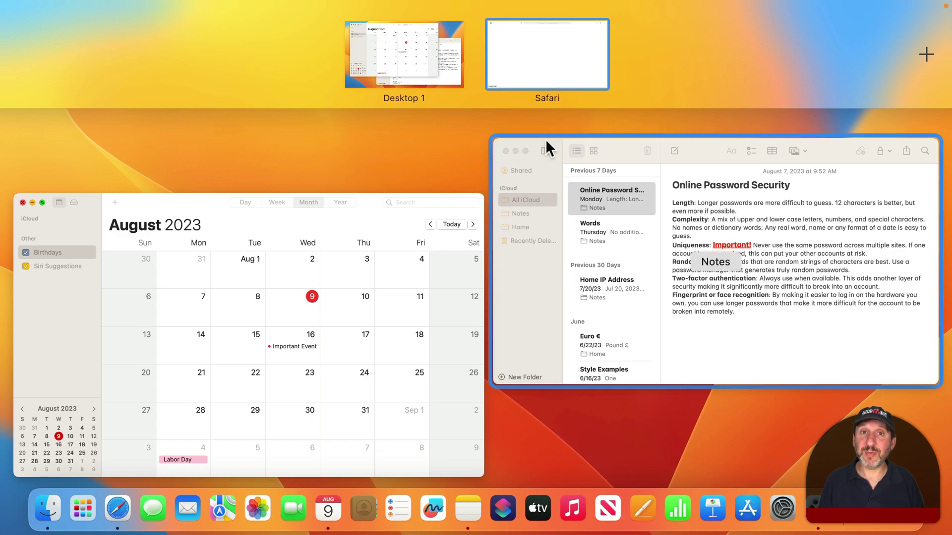
key(Escape)
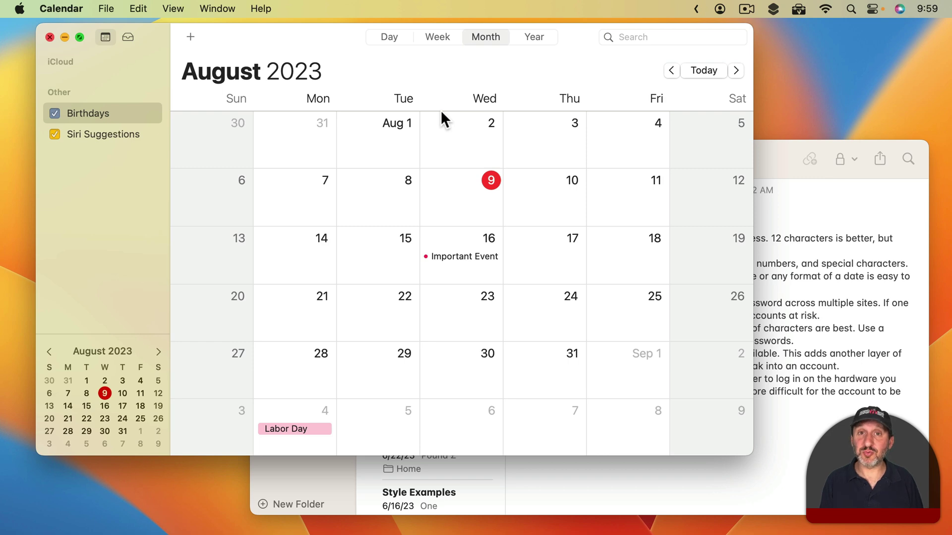
key(ctrl+Right)
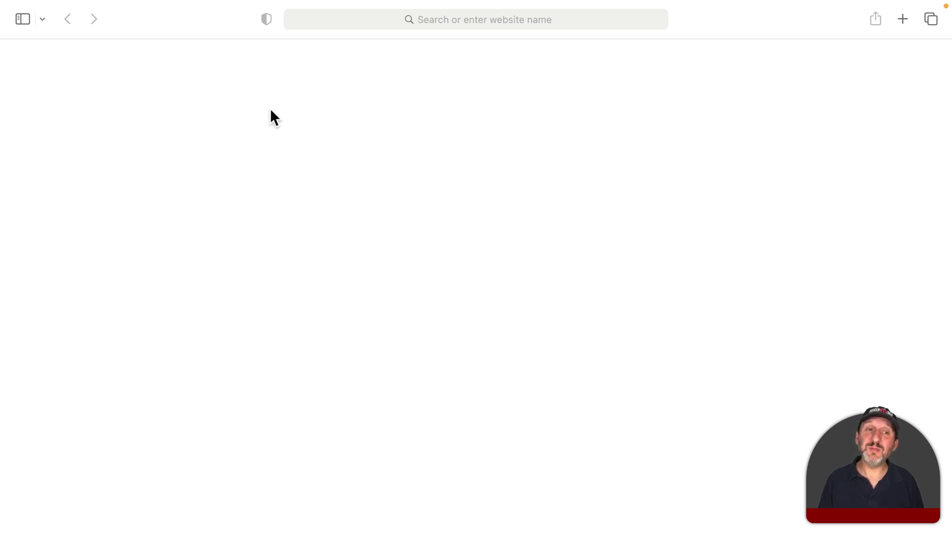
mouse_move(231, 7)
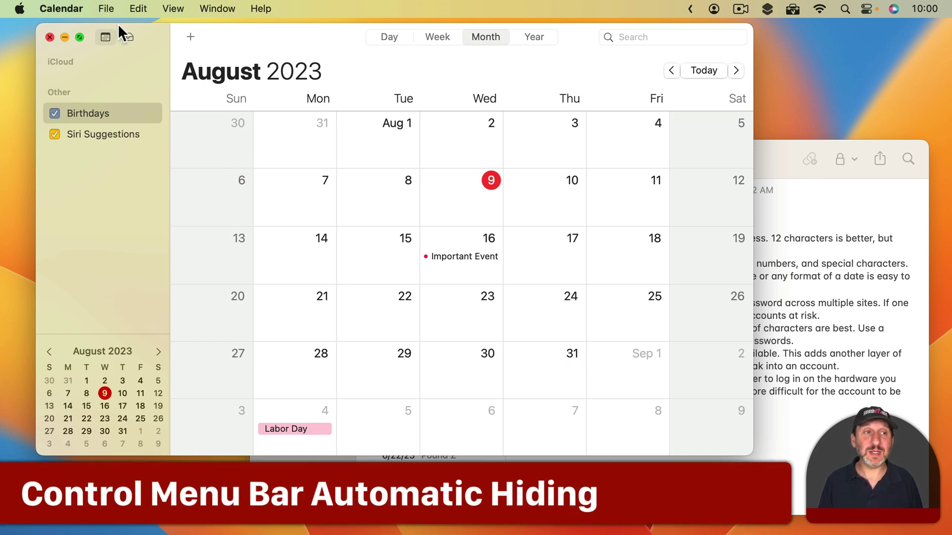
Step: Open System Settings to the Desktop & Dock pane and find its Menu Bar auto-hide setting
click(20, 9)
click(33, 54)
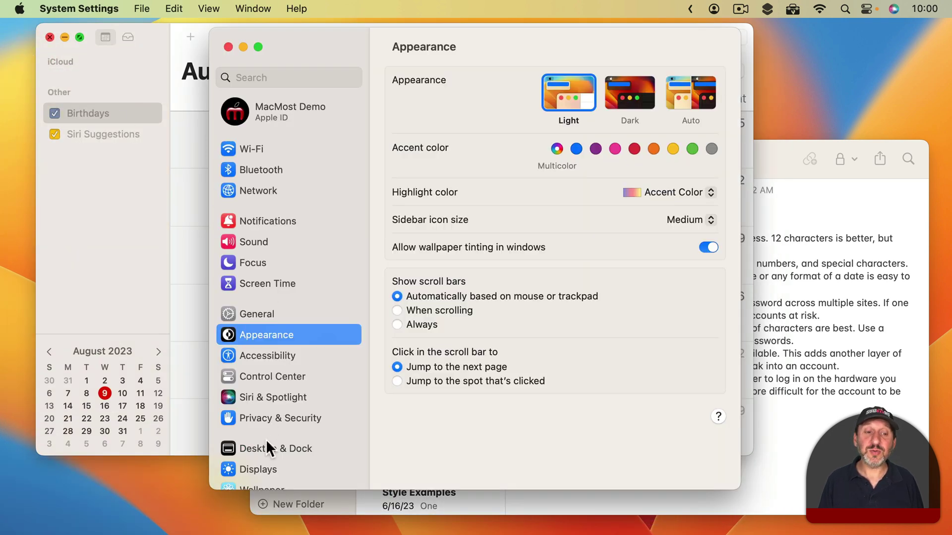
click(264, 447)
scroll(449, 400, down, 10)
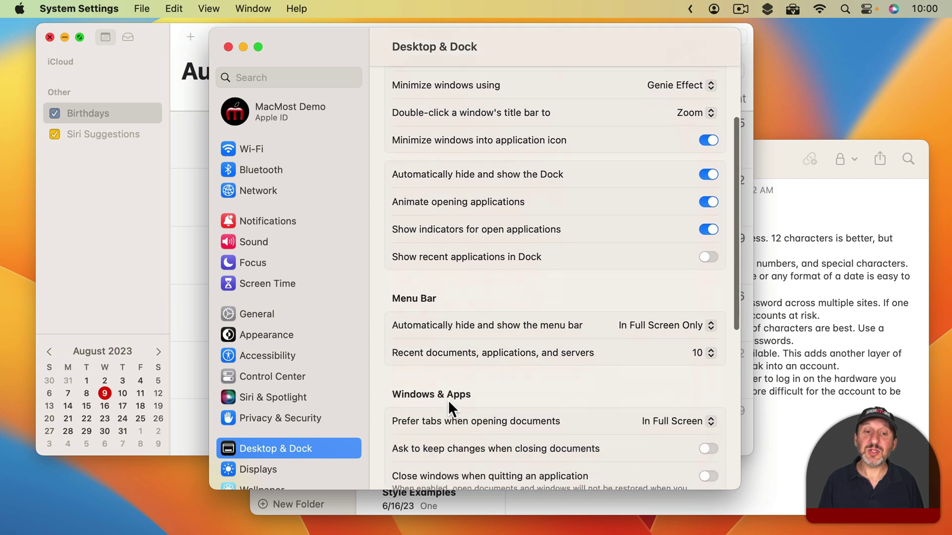
scroll(449, 400, up, 1)
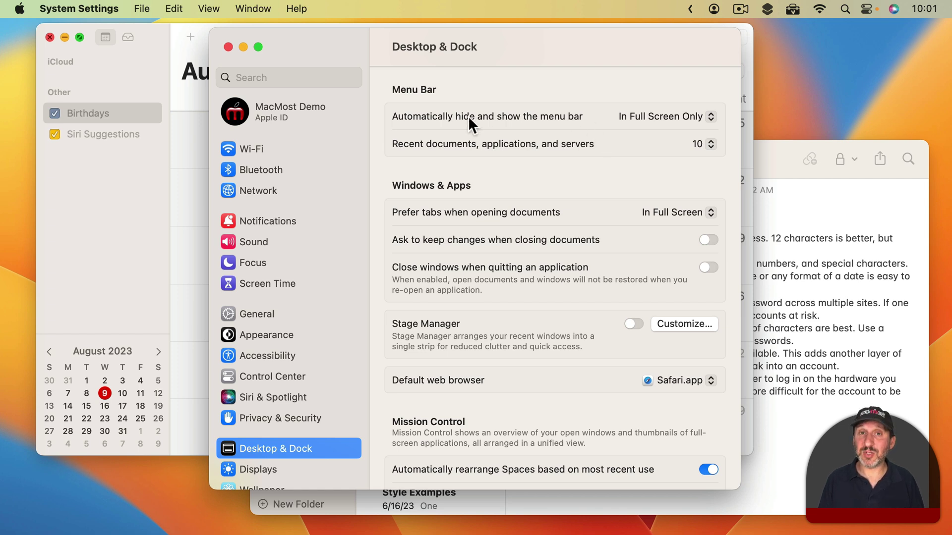
Step: Change the menu bar auto-hide pop-up from In Full Screen Only to Always
click(651, 117)
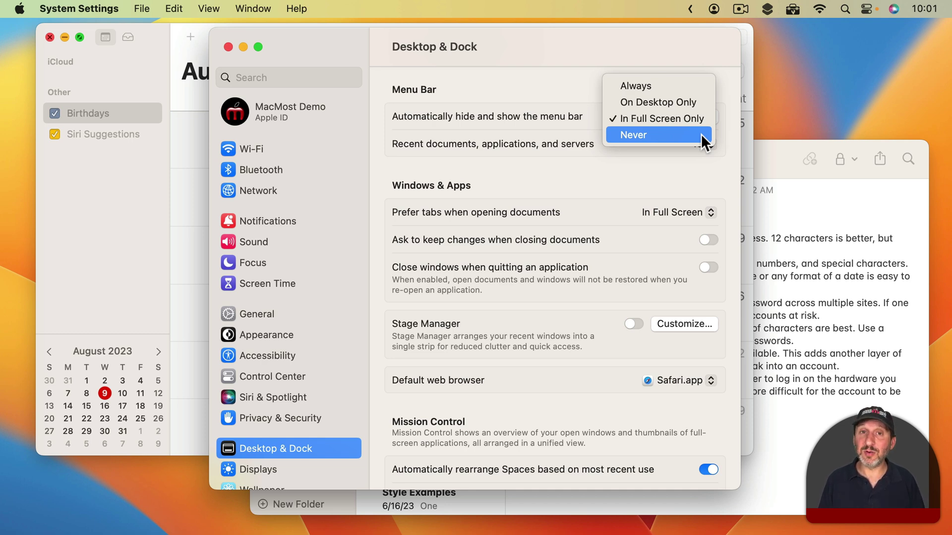
click(680, 89)
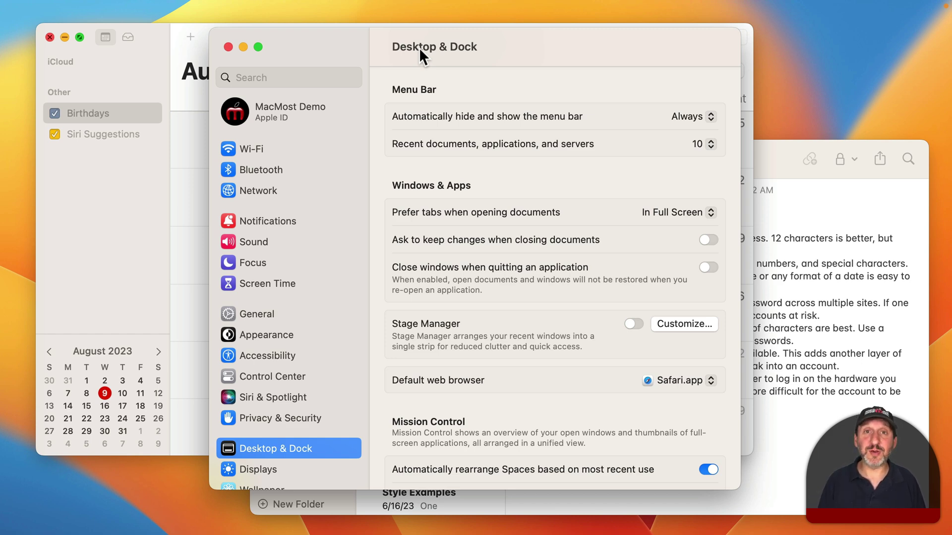
Step: Check the menu bar in full-screen Safari, then set menu bar auto-hide to On Desktop Only
key(ctrl+Right)
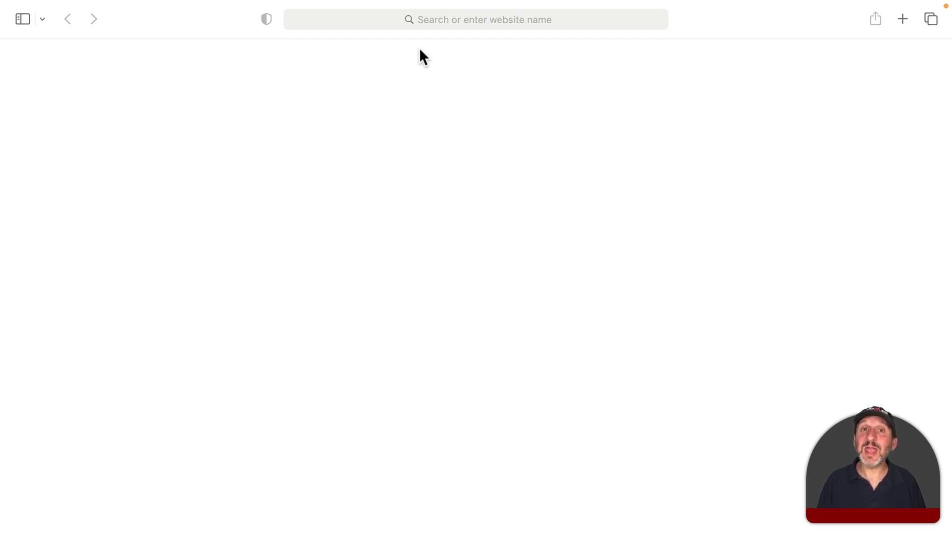
key(ctrl+Left)
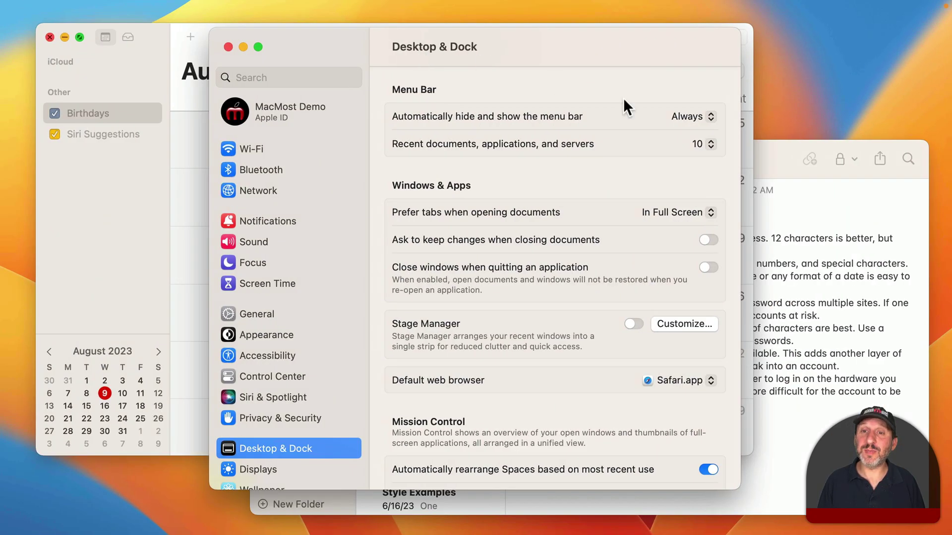
click(691, 116)
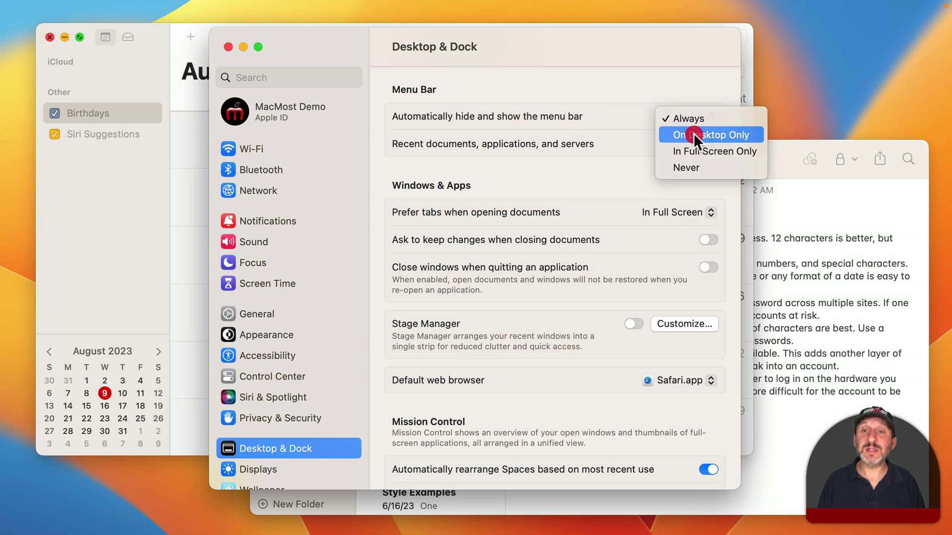
click(693, 134)
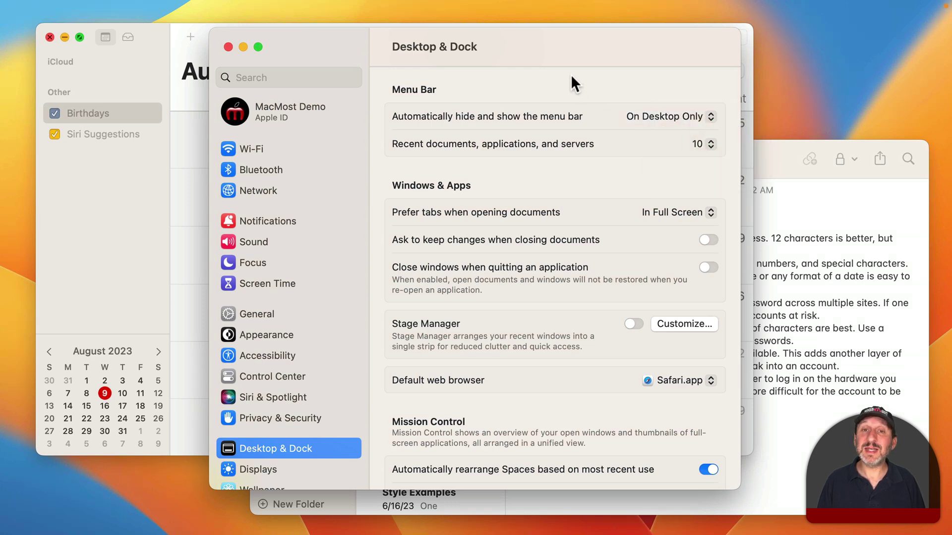
Step: Test On Desktop Only in full-screen Safari, then set auto-hide to Never and recheck
key(ctrl+Right)
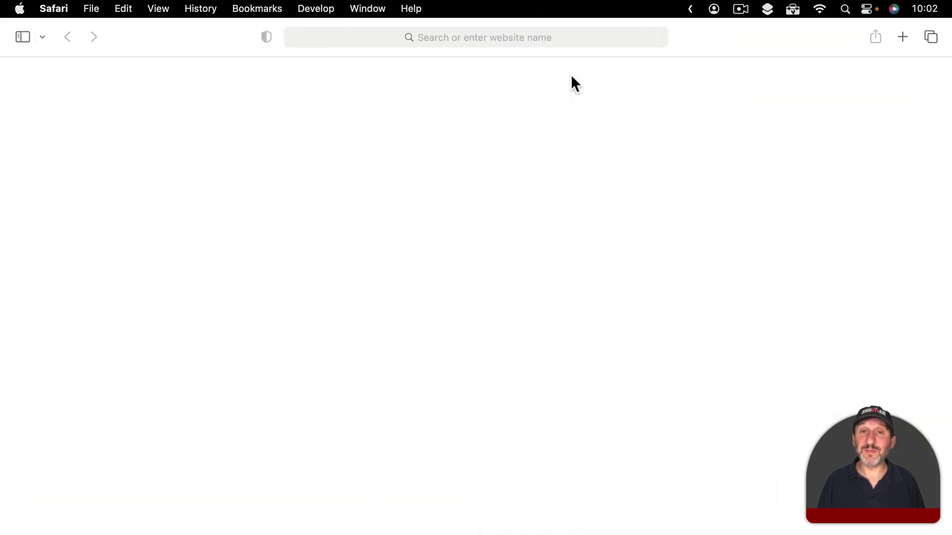
key(ctrl+Left)
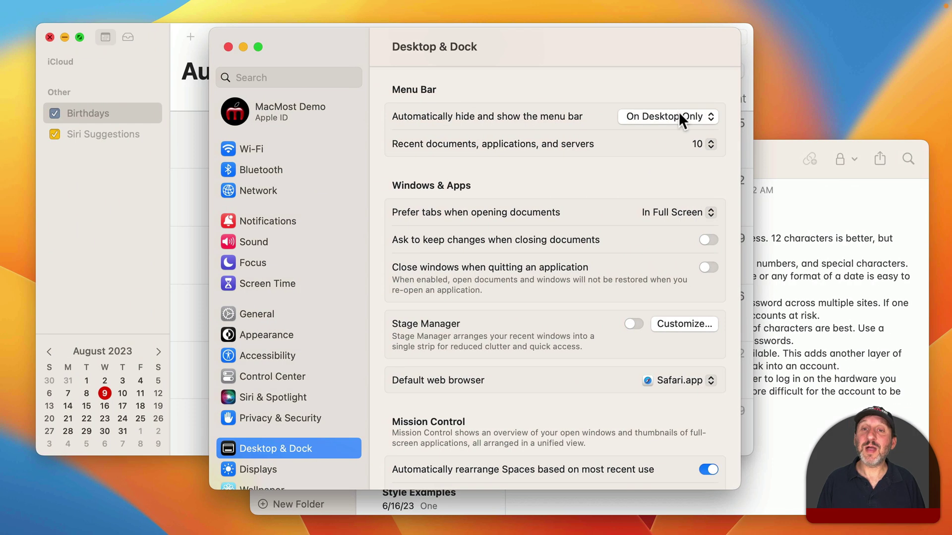
click(679, 117)
click(676, 146)
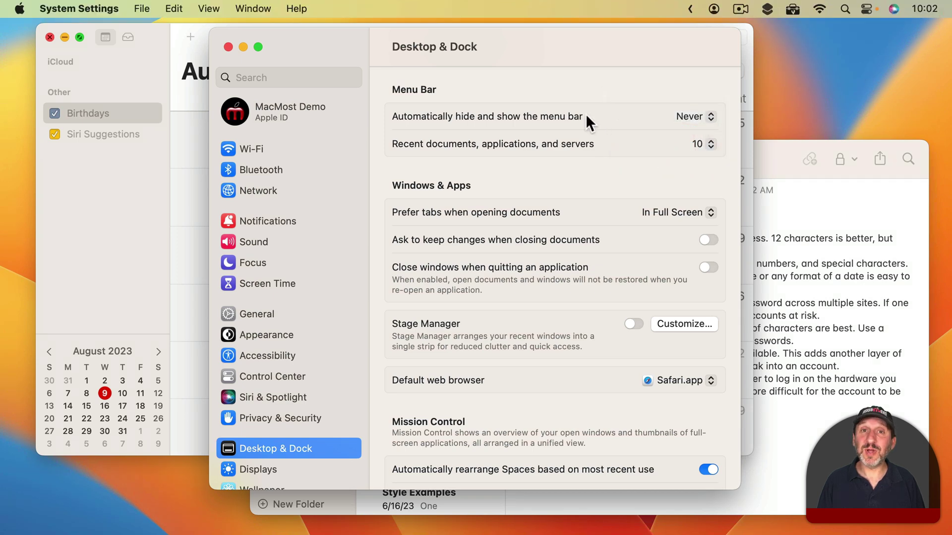
key(ctrl+Right)
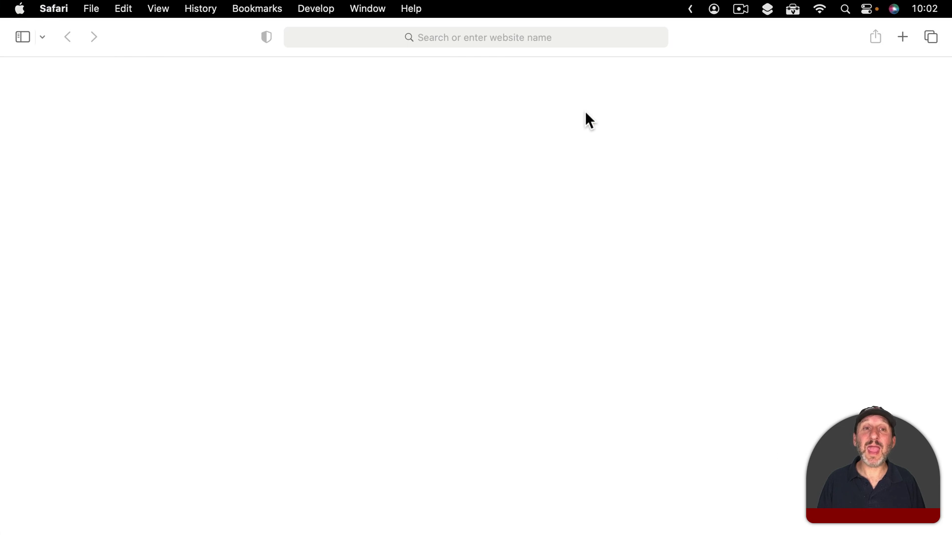
key(ctrl+Left)
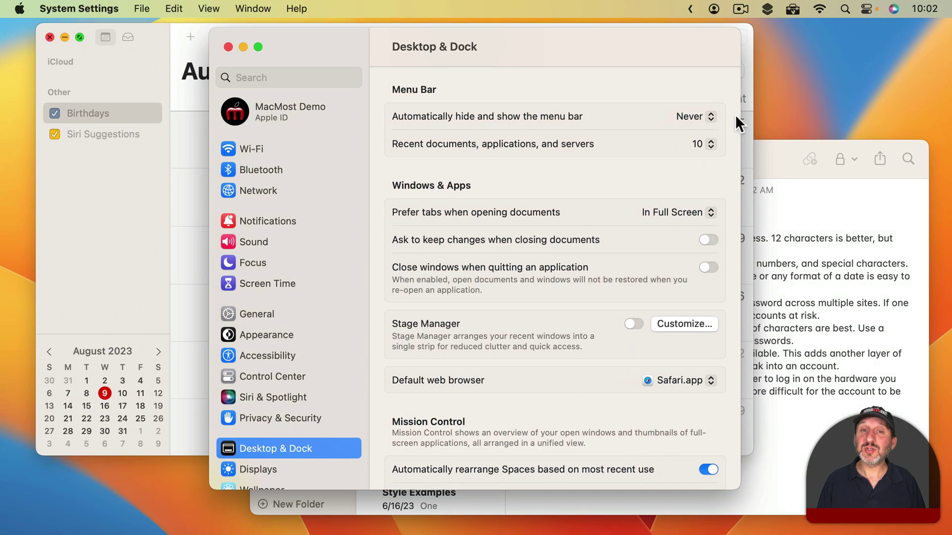
Step: Switch the menu bar auto-hide choice from Never back to In Full Screen Only
click(697, 116)
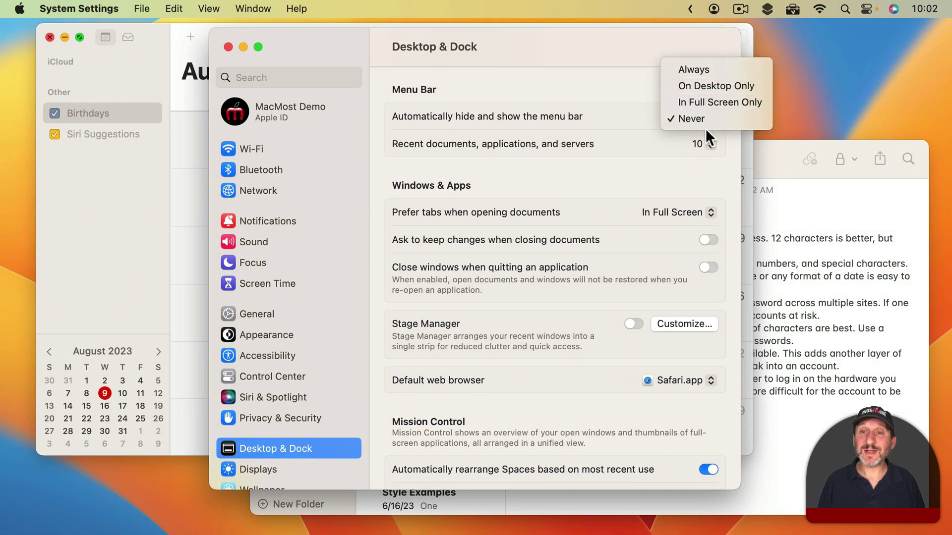
click(732, 102)
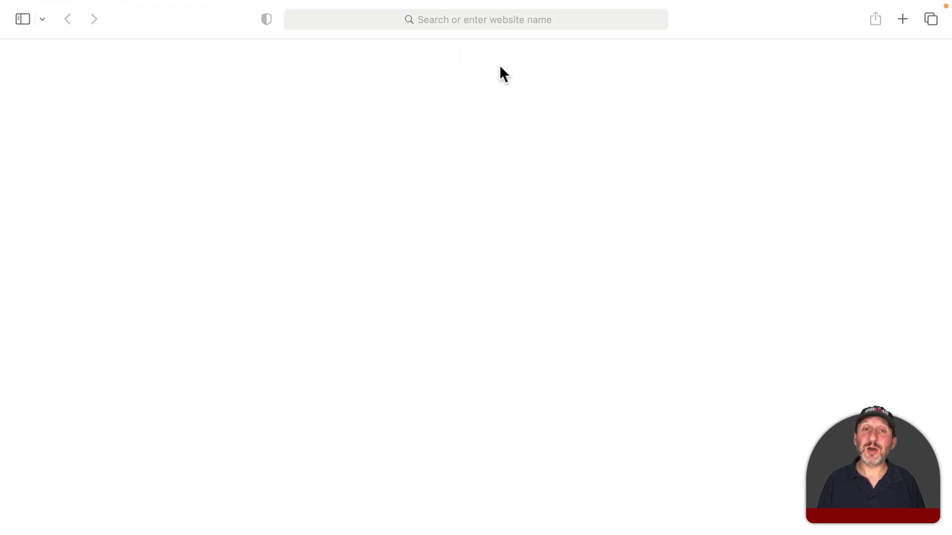
mouse_move(470, 1)
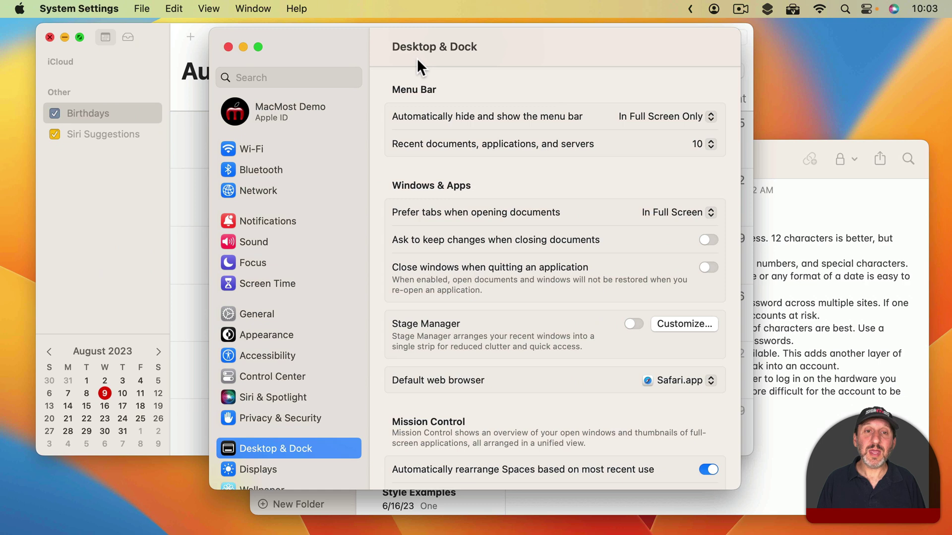
Step: Review the Keyboard and Function Keys shortcuts in Keyboard settings, then close the shortcuts sheet
scroll(320, 424, down, 10)
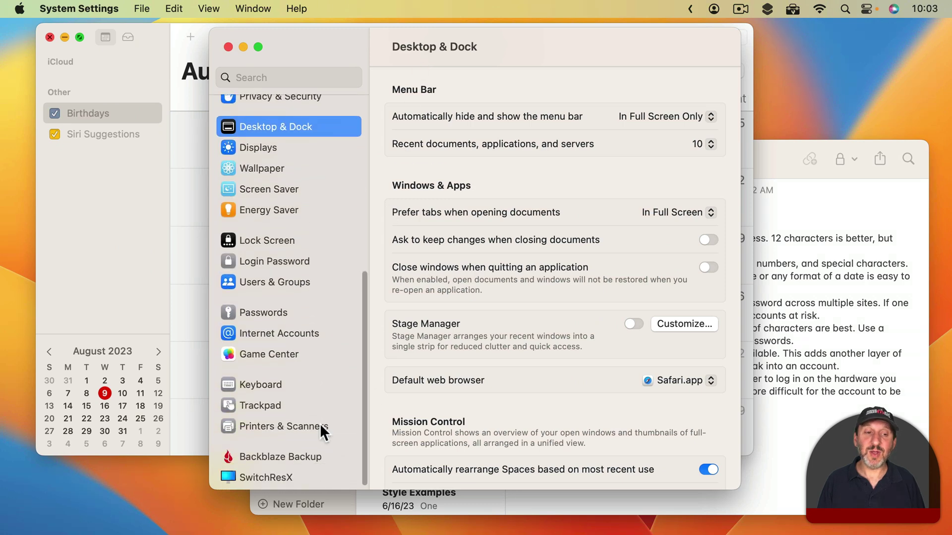
click(273, 385)
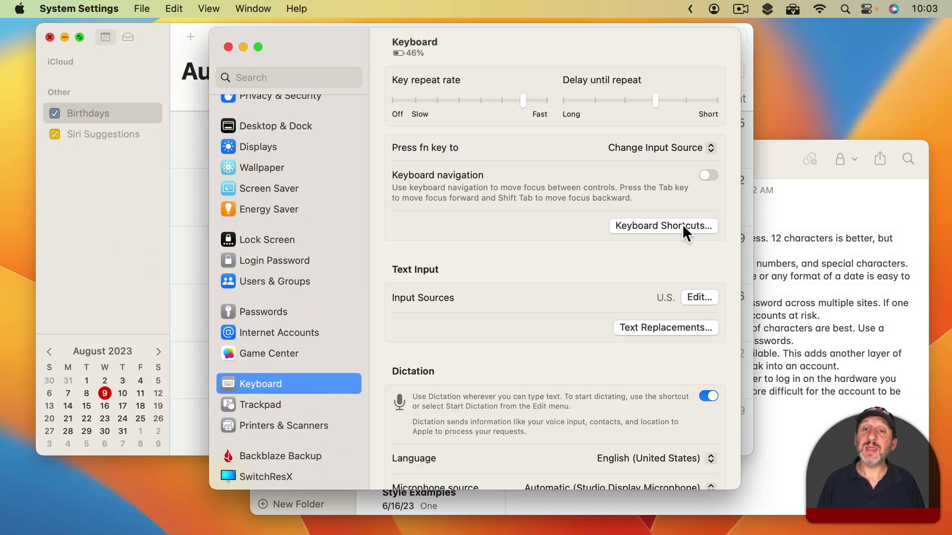
click(681, 226)
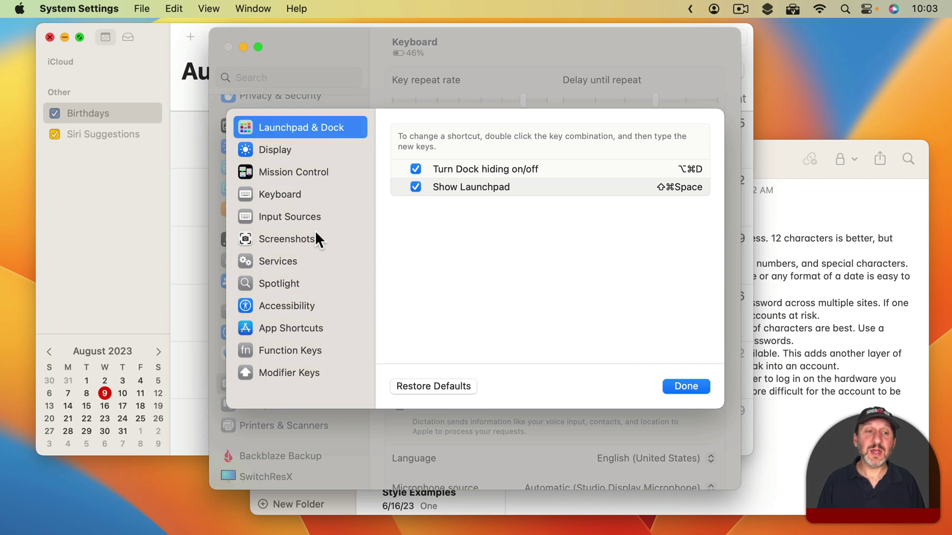
click(291, 193)
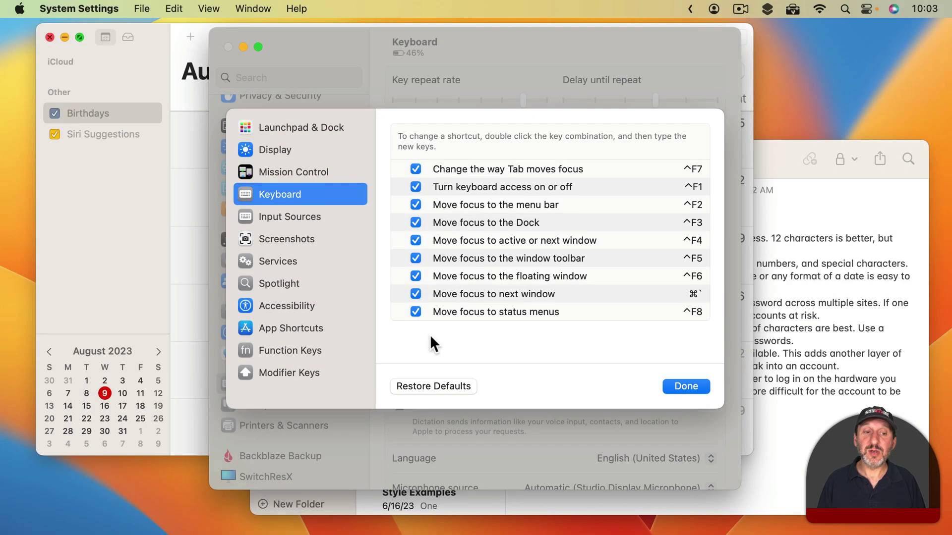
click(292, 349)
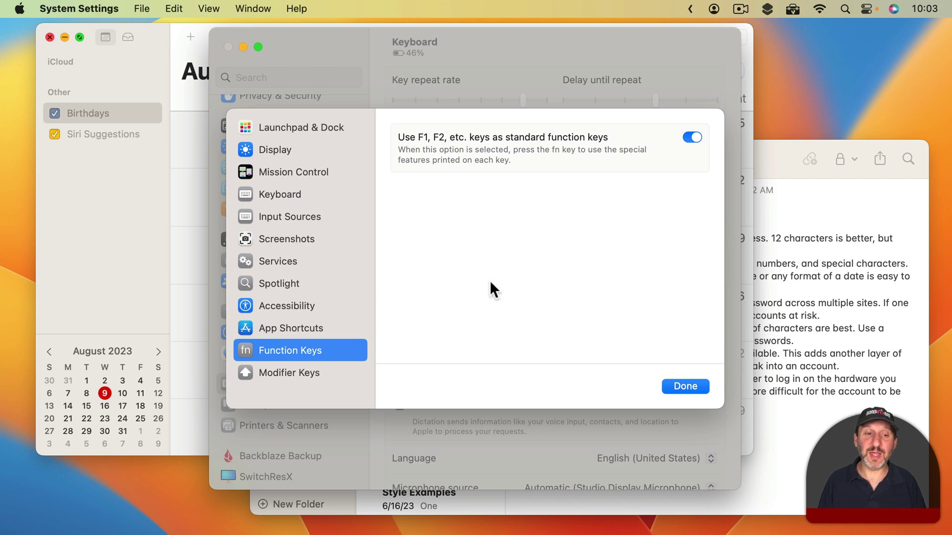
click(700, 389)
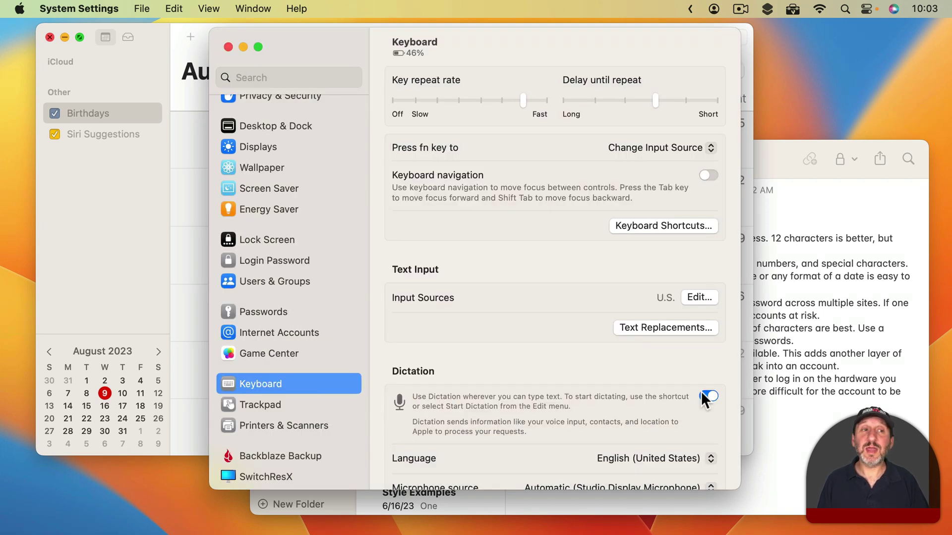
Step: Focus the menu bar with Ctrl-F2, open the Edit menu, then go to full-screen Safari
key(ctrl+F2)
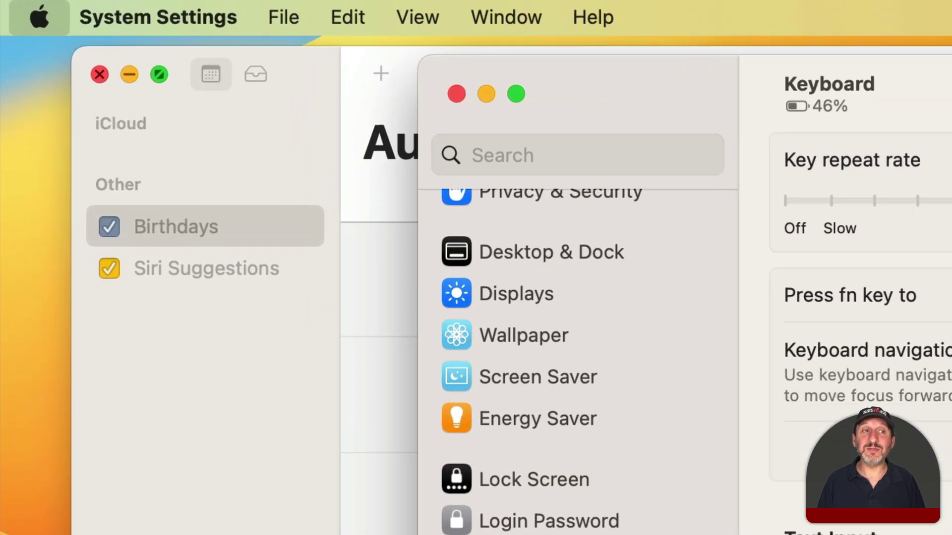
key(Right)
key(Right)
key(Right)
key(Right)
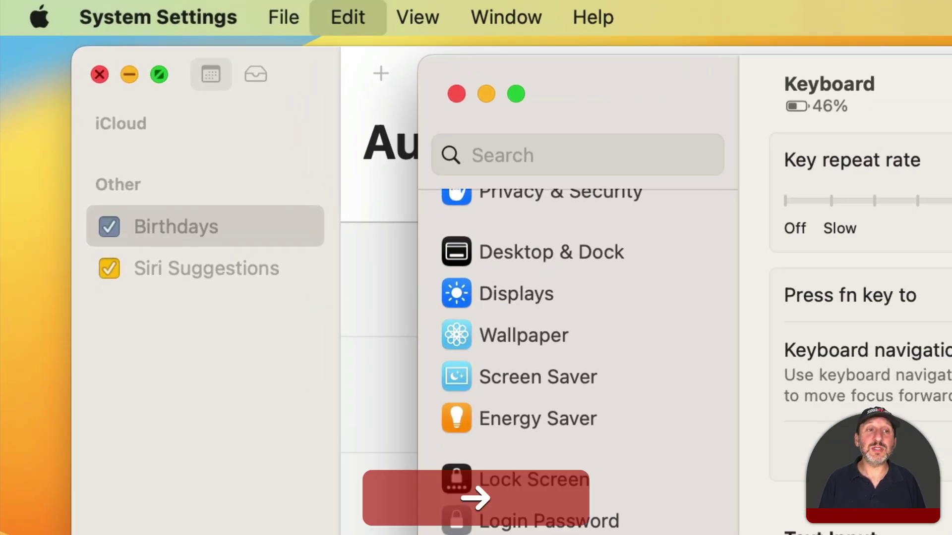
key(Left)
key(Left)
key(Right)
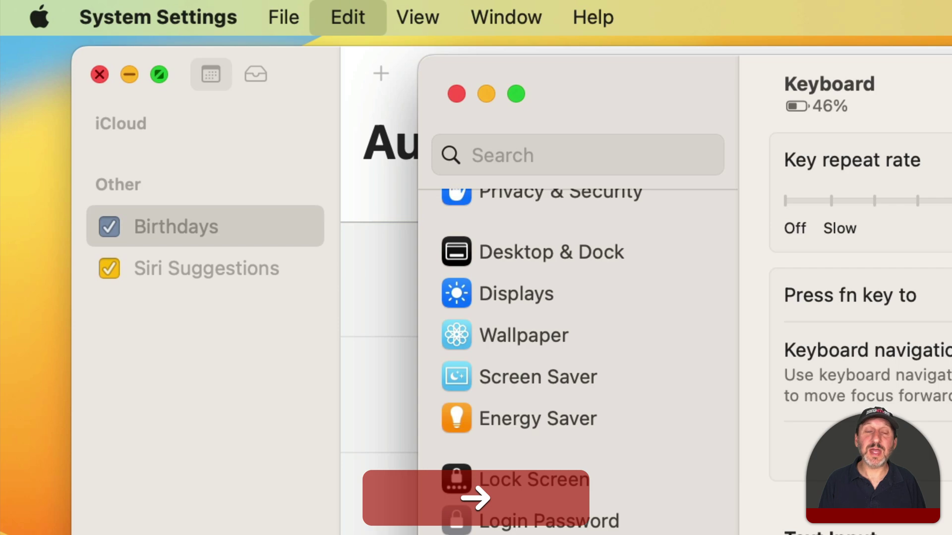
key(Down)
key(Down)
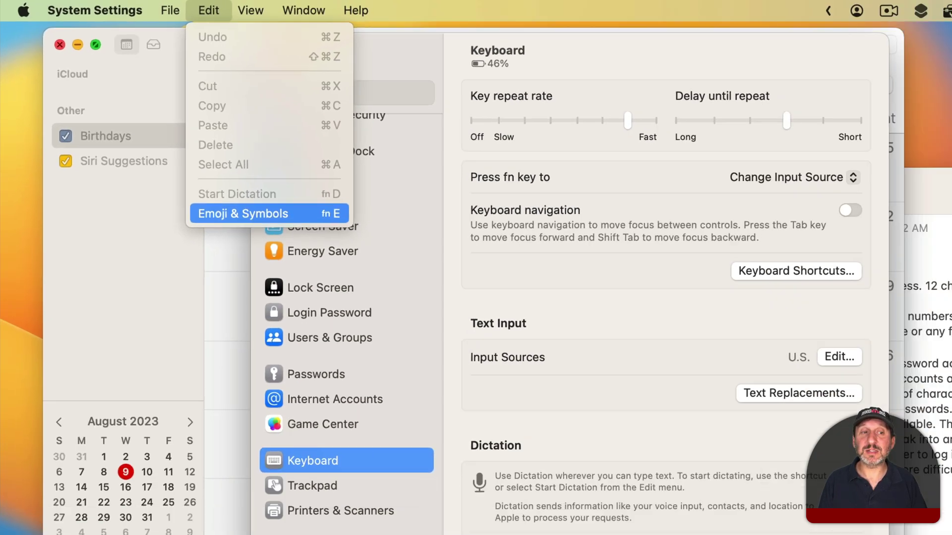
key(ctrl+Right)
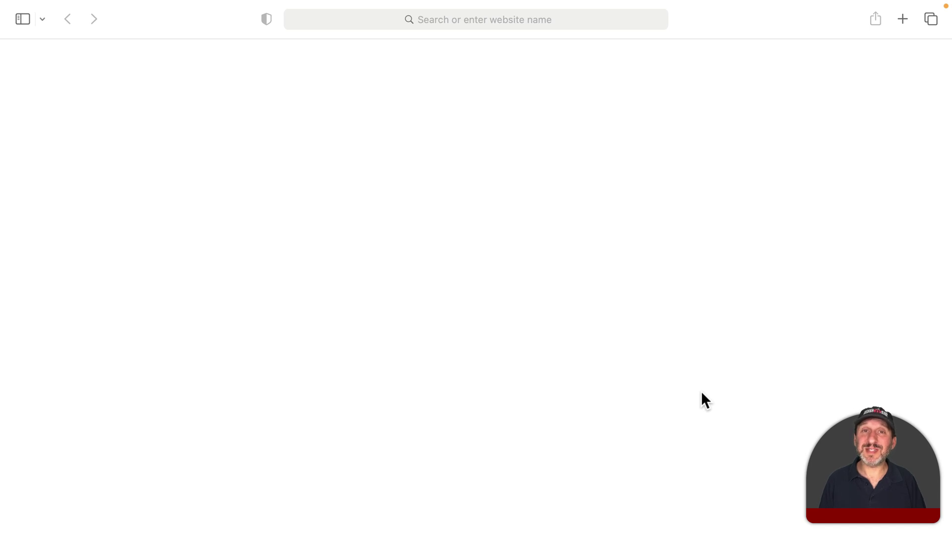
key(ctrl+F2)
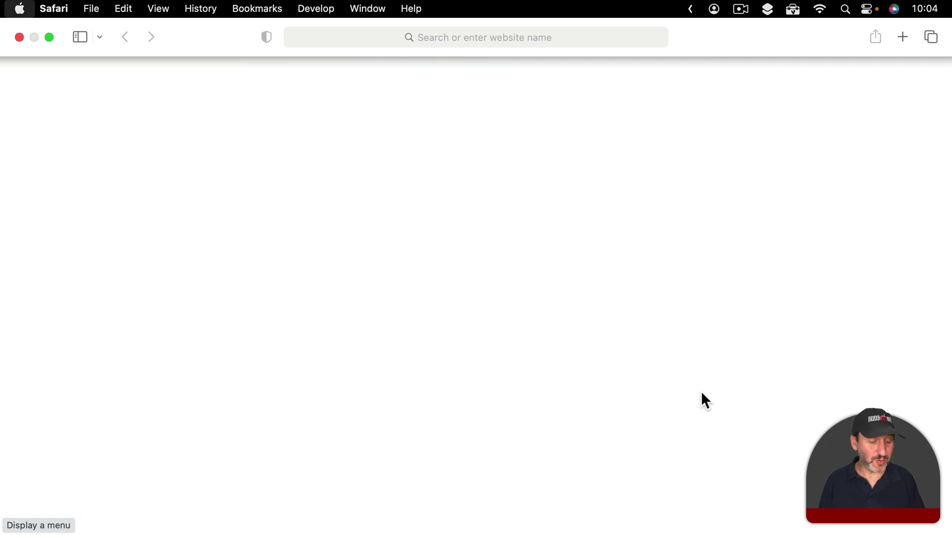
key(ctrl)
key(ctrl+F2)
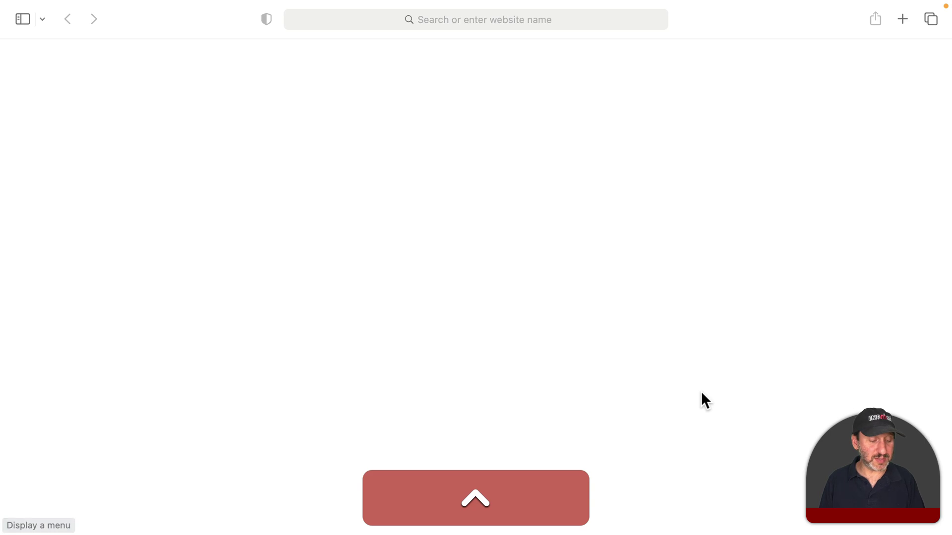
key(ctrl+F2)
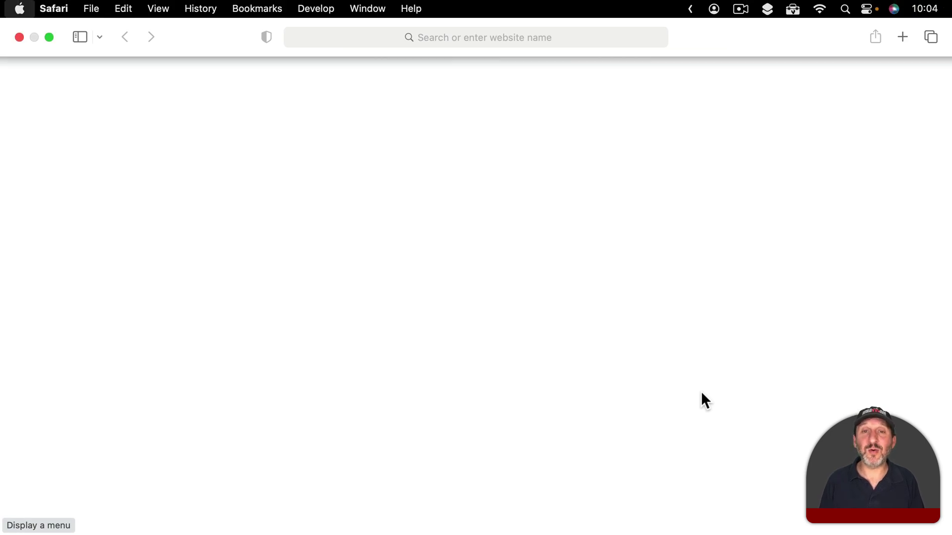
key(ctrl)
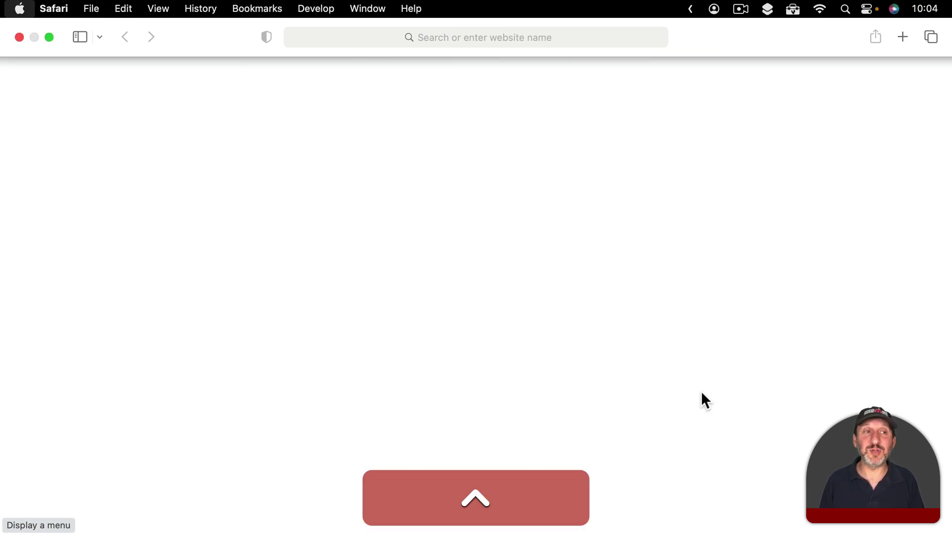
key(ctrl+F2)
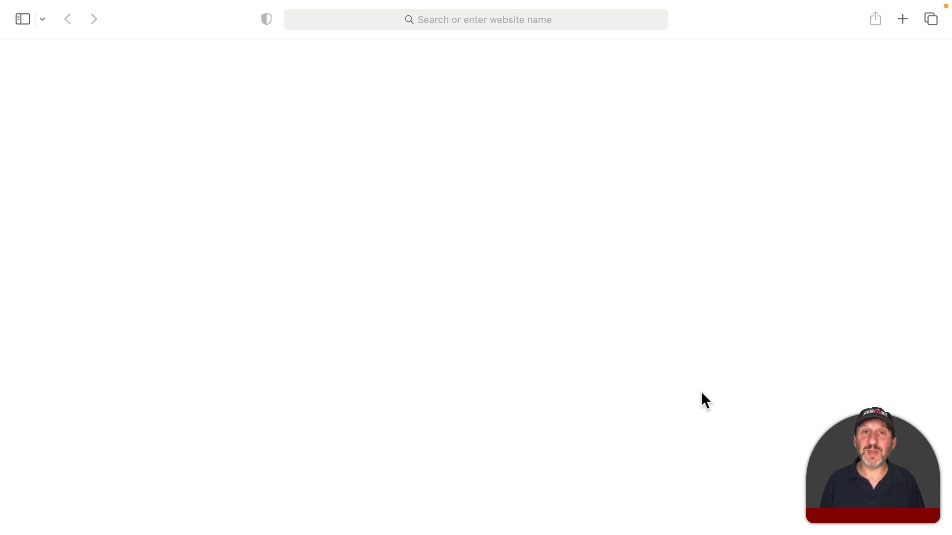
key(shift)
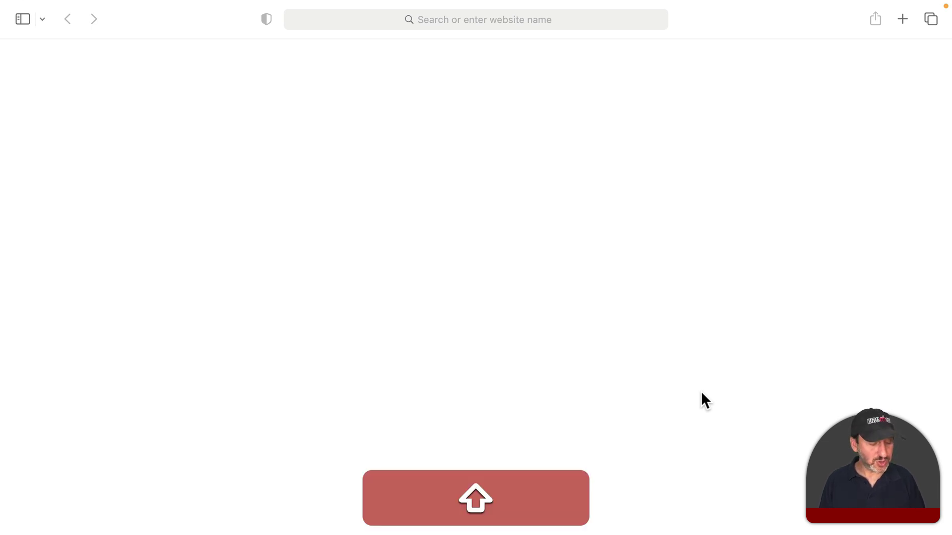
key(super)
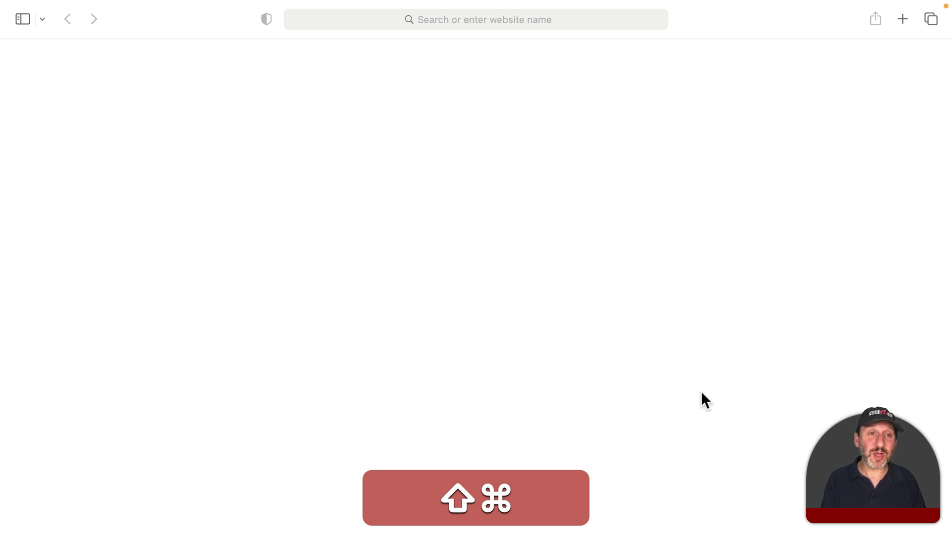
key(super+shift+slash)
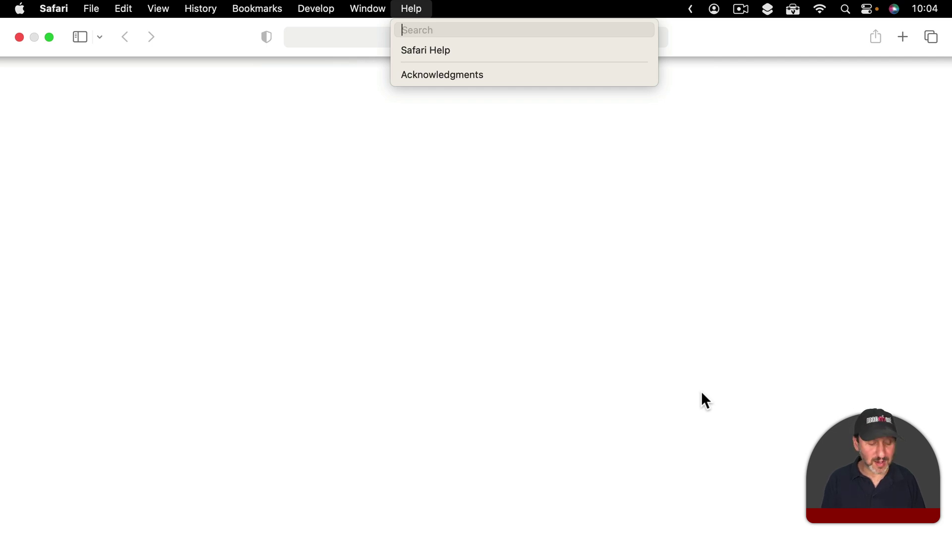
key(shift+super+slash)
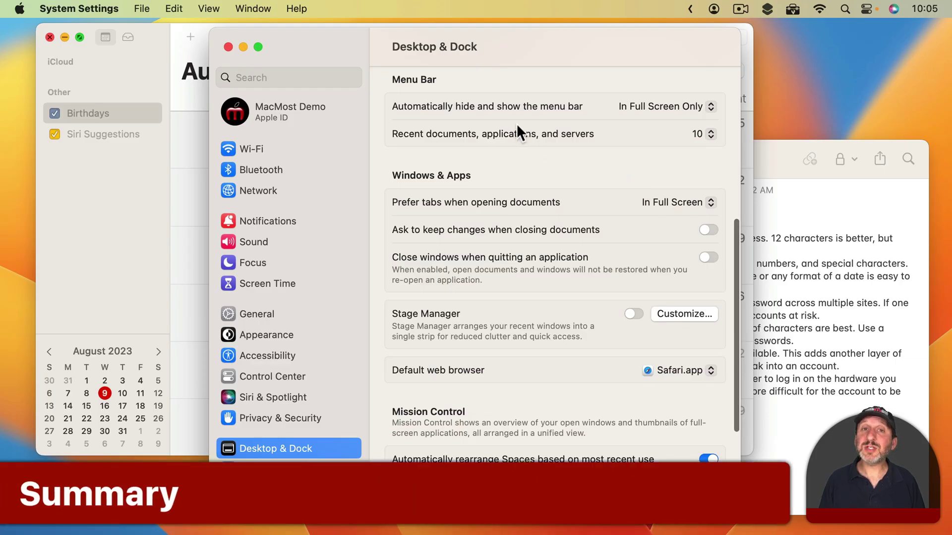
Step: Display the four menu bar auto-hide choices, leaving In Full Screen Only selected
click(651, 106)
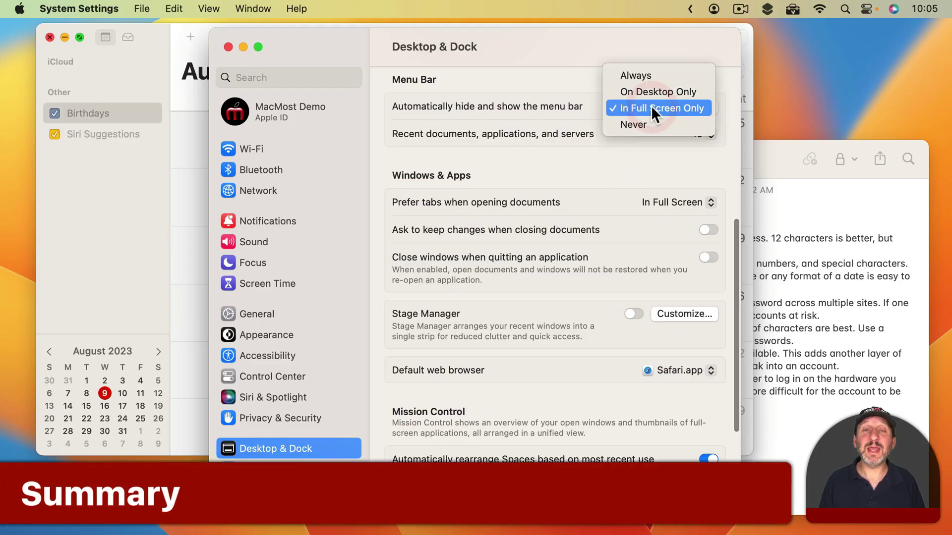